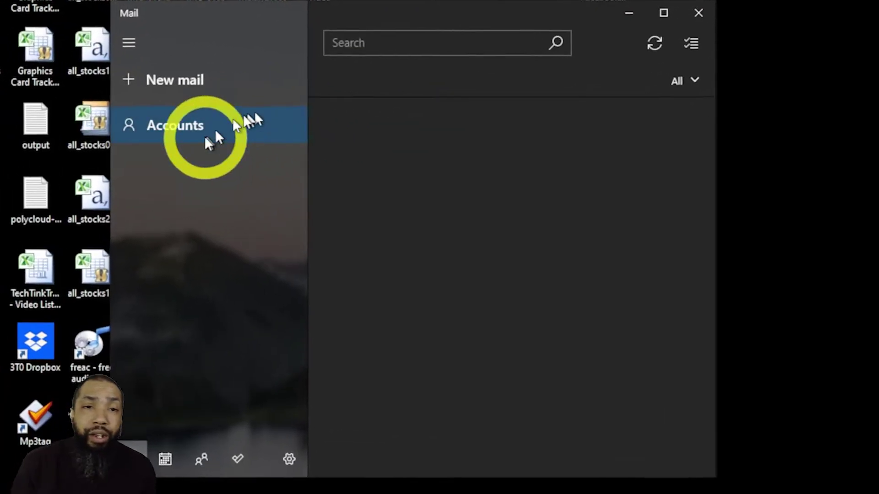
Step: Add the existing Outlook.com Microsoft account in Mail, which fails with error 0x80004005
{"action": "left_click", "coordinate": [204, 133]}
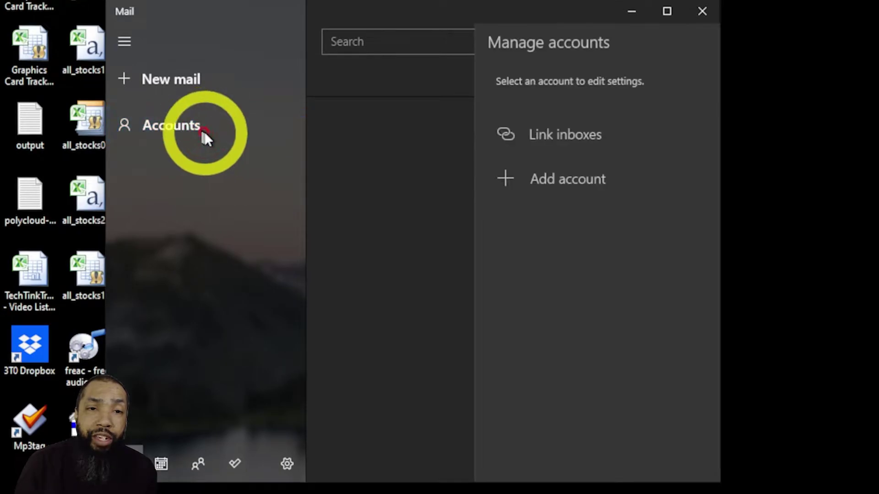
{"action": "left_click", "coordinate": [558, 176]}
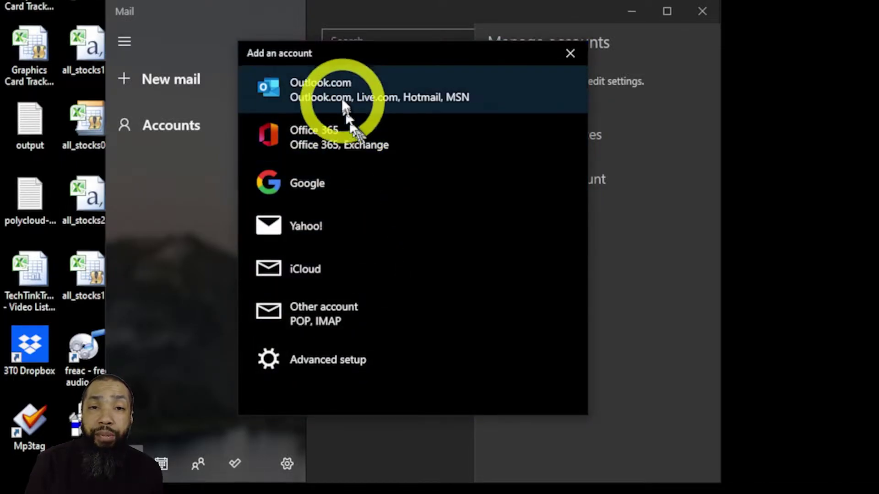
{"action": "left_click", "coordinate": [340, 92]}
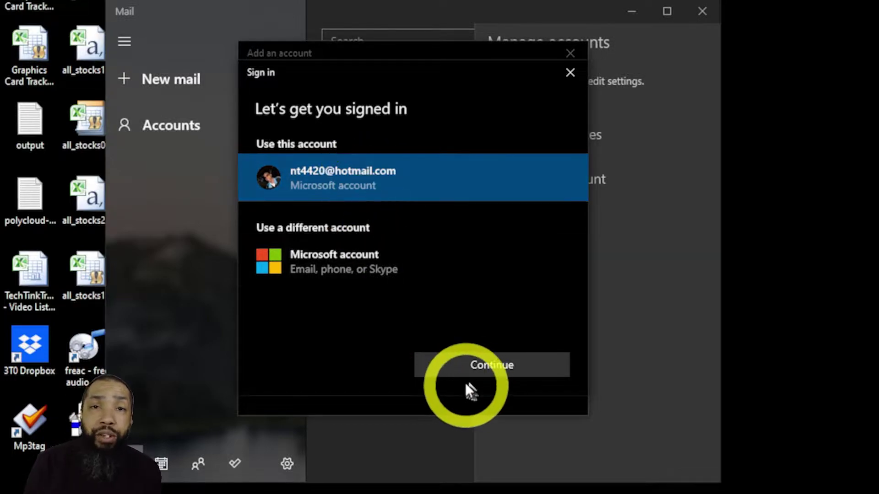
{"action": "left_click", "coordinate": [476, 366]}
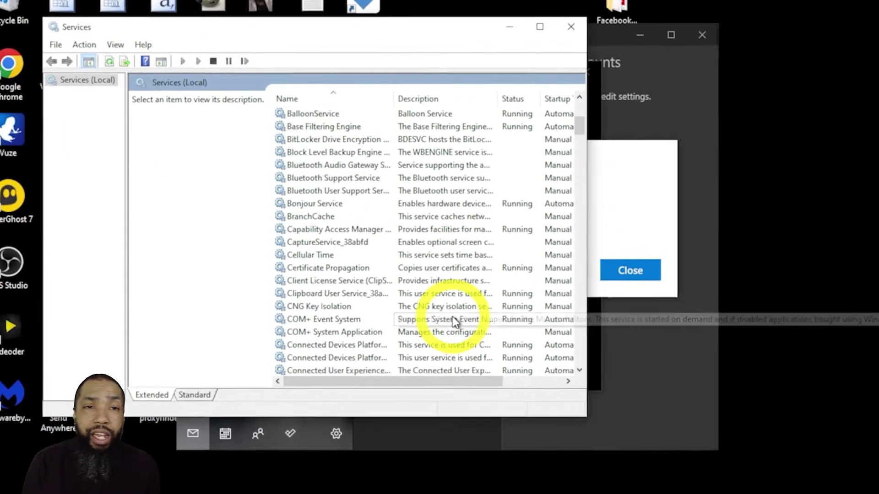
Step: Stop and then start the Credential Manager service in Services
{"action": "scroll", "coordinate": [453, 321], "scroll_direction": "down", "scroll_amount": 1}
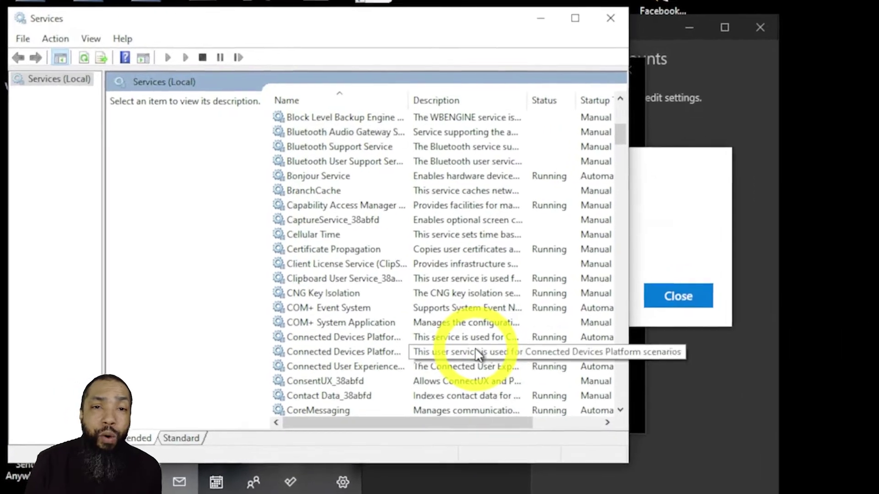
{"action": "scroll", "coordinate": [453, 321], "scroll_direction": "down", "scroll_amount": 1}
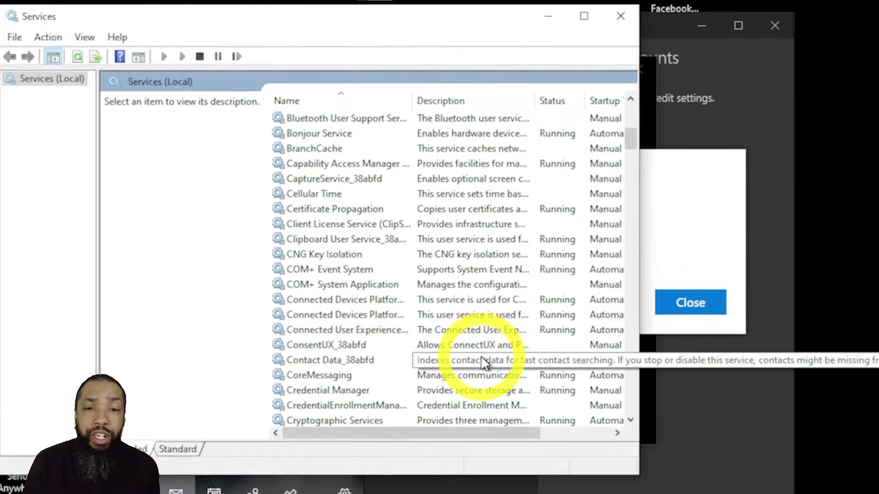
{"action": "left_click", "coordinate": [355, 388]}
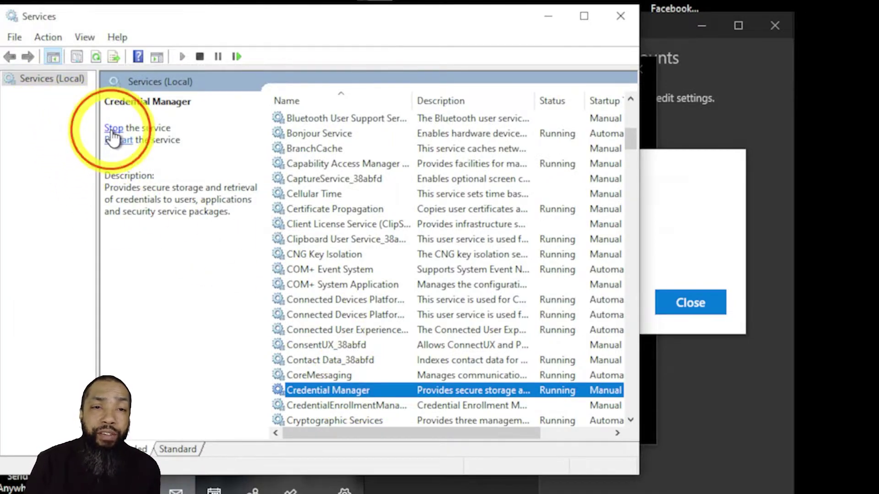
{"action": "left_click", "coordinate": [113, 129]}
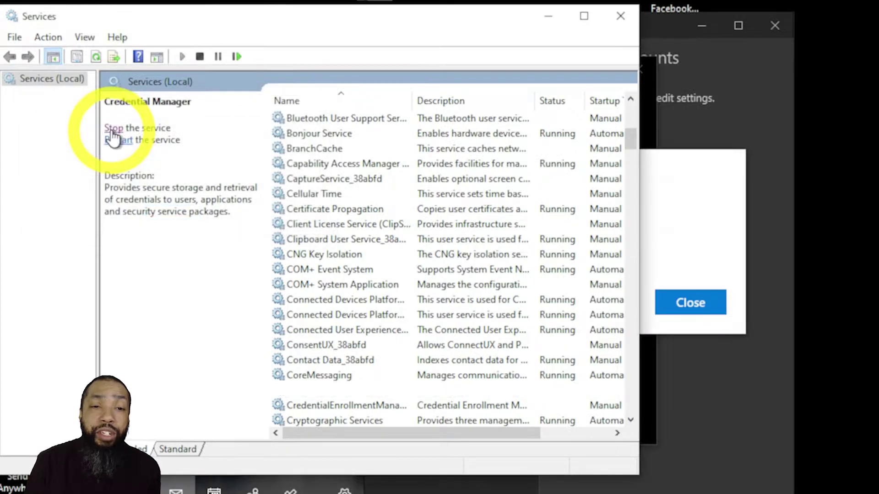
{"action": "left_click", "coordinate": [115, 130]}
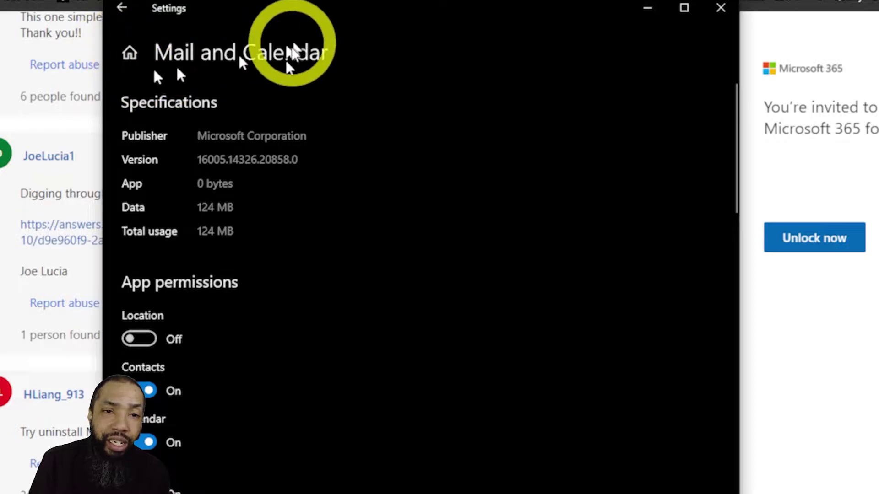
Step: Terminate the Mail and Calendar app from its advanced settings
{"action": "scroll", "coordinate": [273, 323], "scroll_direction": "down", "scroll_amount": 1}
{"action": "scroll", "coordinate": [273, 321], "scroll_direction": "down", "scroll_amount": 7}
{"action": "scroll", "coordinate": [273, 322], "scroll_direction": "down", "scroll_amount": 4}
{"action": "scroll", "coordinate": [274, 320], "scroll_direction": "down", "scroll_amount": 2}
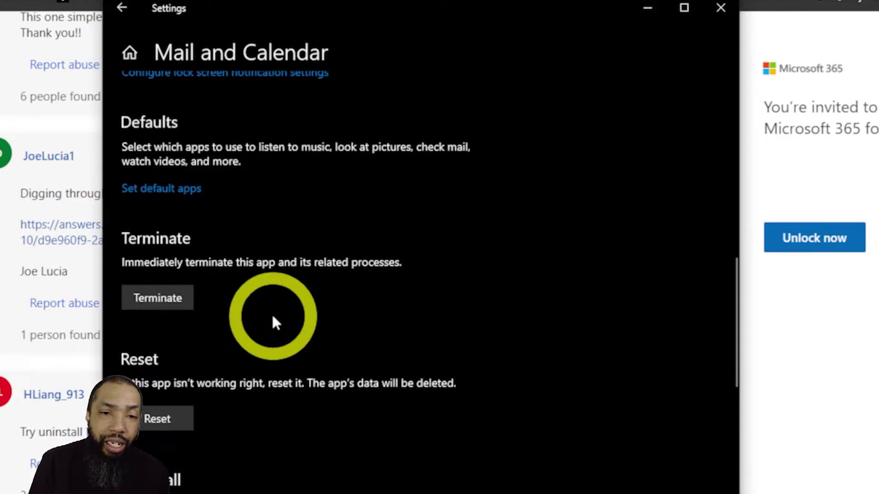
{"action": "left_click", "coordinate": [174, 297]}
Step: Reset the Mail and Calendar app, confirming deletion of its data, then bring up Start
{"action": "scroll", "coordinate": [238, 307], "scroll_direction": "down", "scroll_amount": 2}
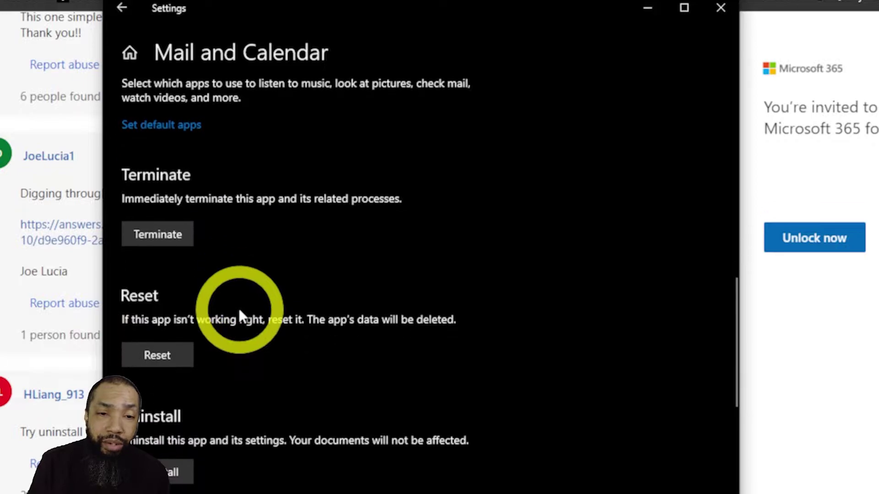
{"action": "scroll", "coordinate": [239, 315], "scroll_direction": "down", "scroll_amount": 2}
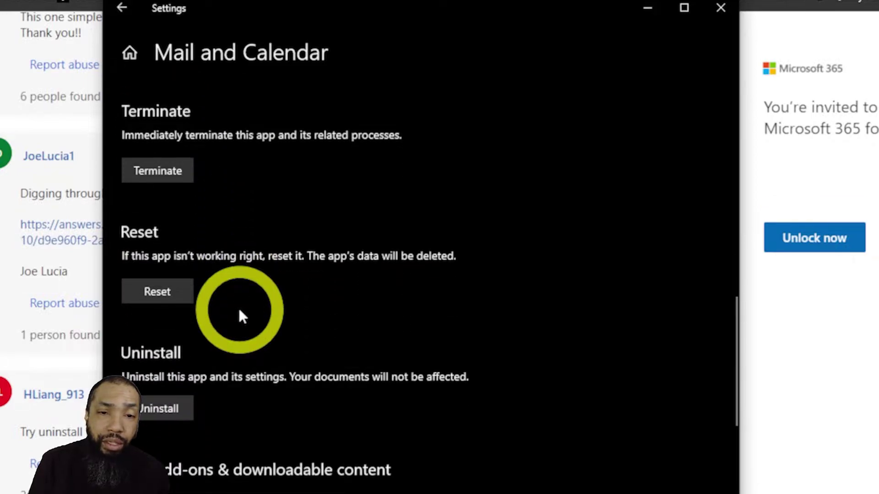
{"action": "left_click", "coordinate": [183, 299]}
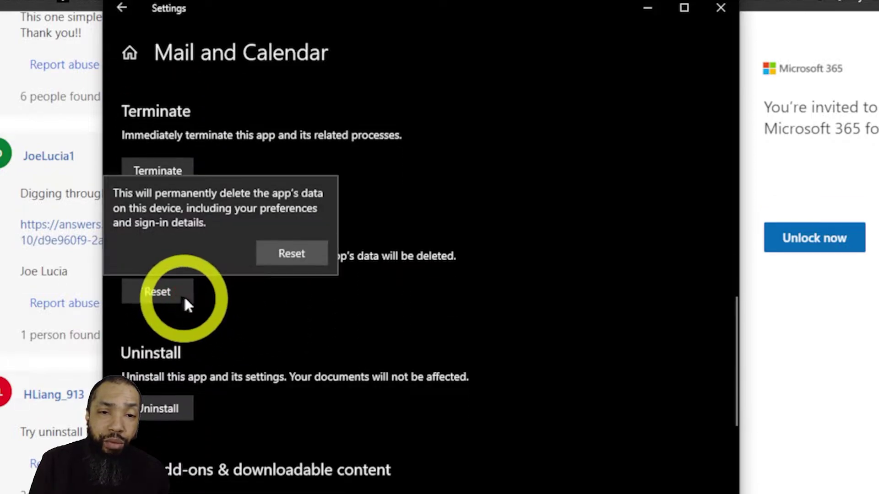
{"action": "left_click", "coordinate": [290, 249]}
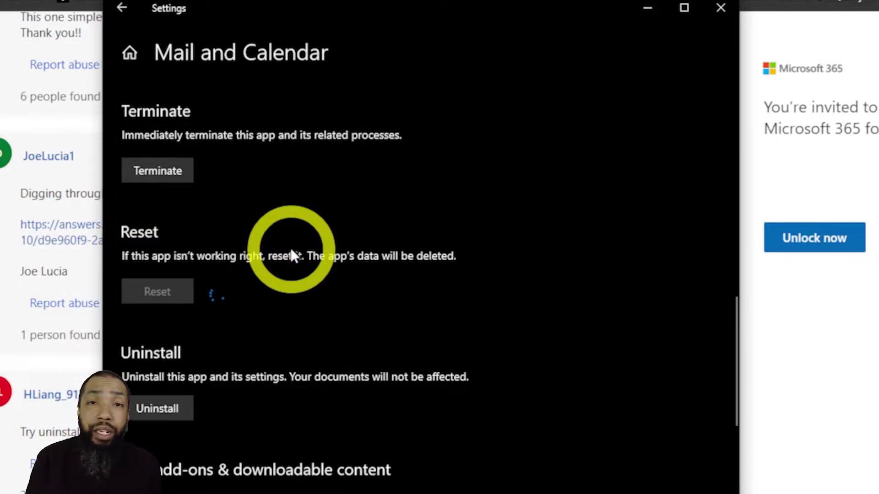
{"action": "scroll", "coordinate": [290, 248], "scroll_direction": "down", "scroll_amount": 3}
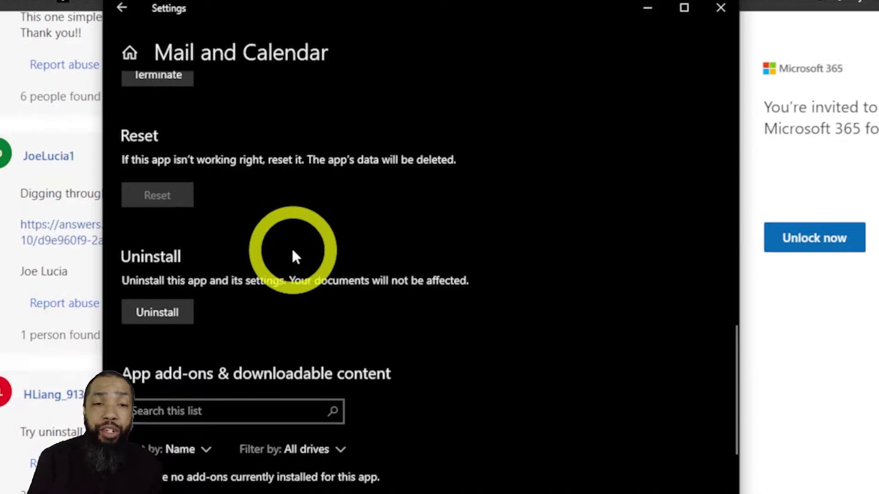
{"action": "scroll", "coordinate": [293, 249], "scroll_direction": "down", "scroll_amount": 3}
{"action": "scroll", "coordinate": [295, 242], "scroll_direction": "up", "scroll_amount": 4}
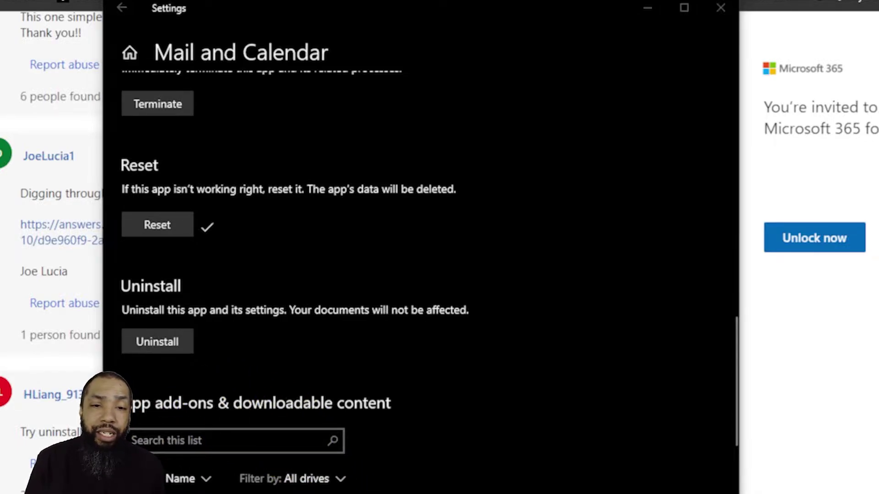
{"action": "key", "text": "super"}
{"action": "scroll", "coordinate": [83, 372], "scroll_direction": "down", "scroll_amount": 15}
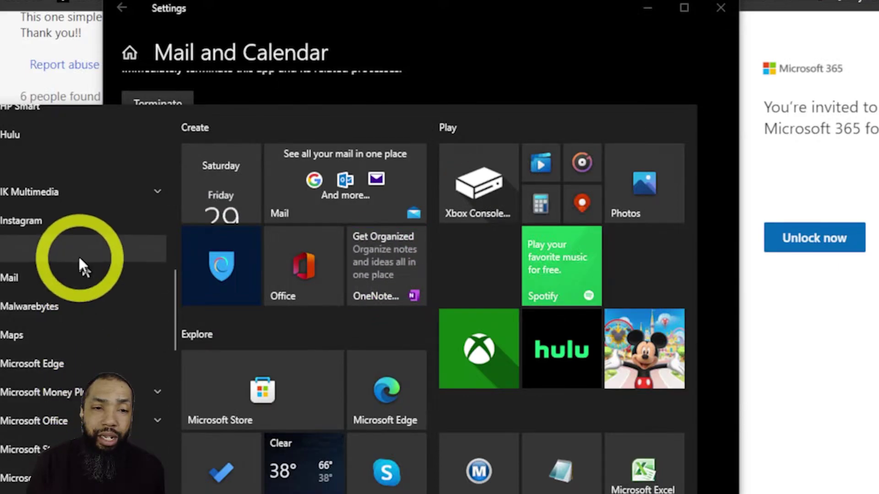
Step: Launch Mail, retry the Outlook.com account, and dismiss the repeated error
{"action": "left_click", "coordinate": [73, 277]}
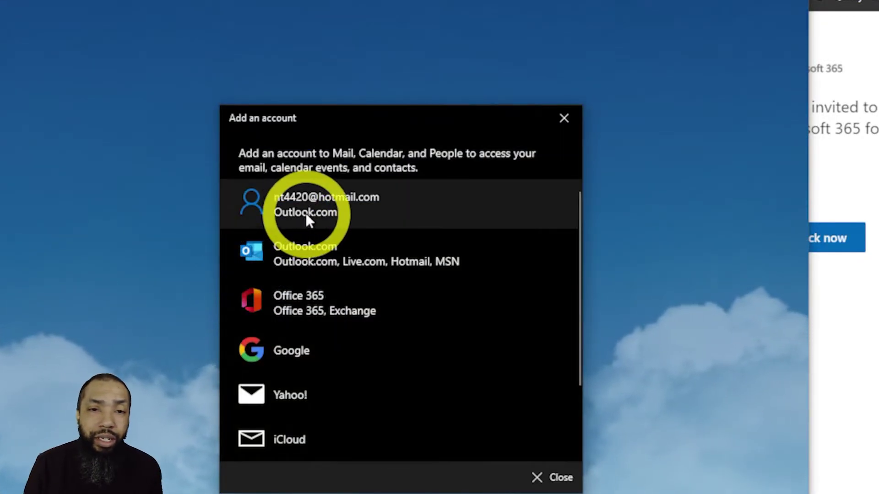
{"action": "left_click", "coordinate": [306, 214]}
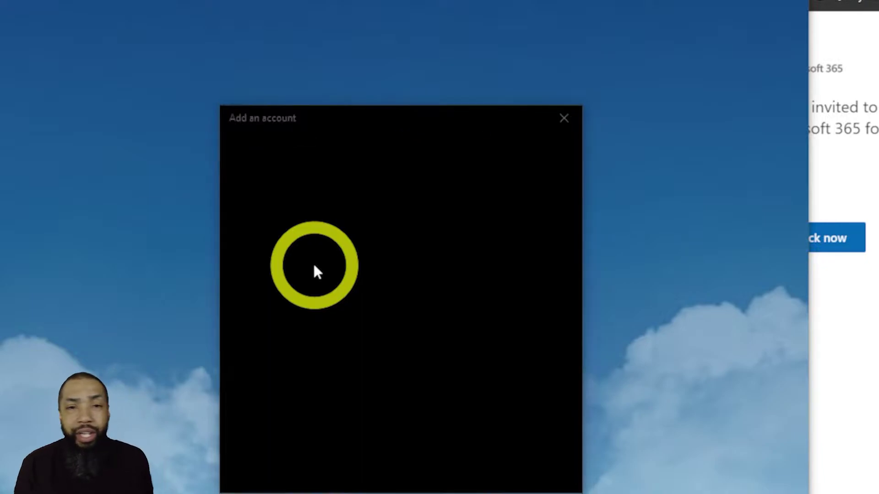
{"action": "left_click", "coordinate": [639, 351]}
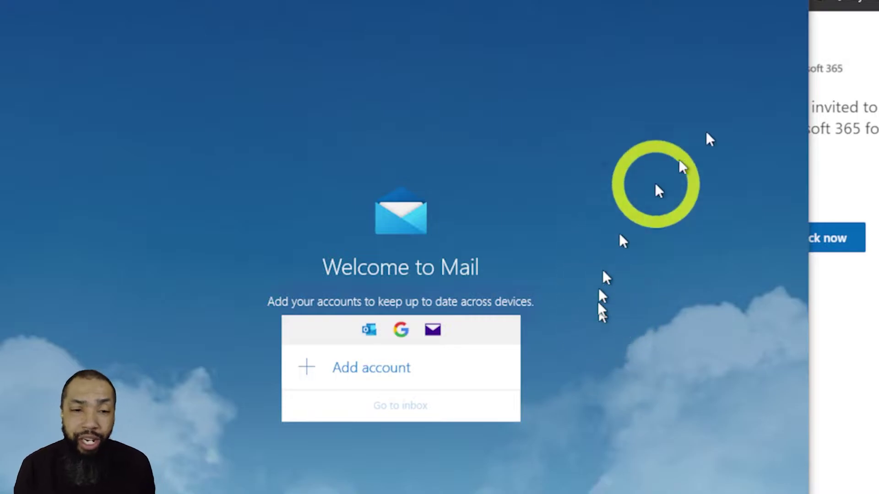
Step: Close Mail, uninstall the Mail and Calendar app, and close Settings
{"action": "left_click", "coordinate": [791, 2]}
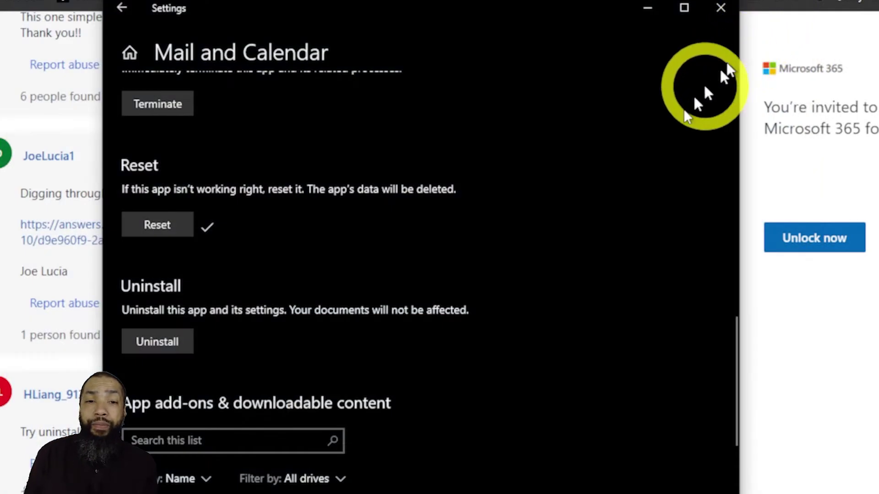
{"action": "scroll", "coordinate": [446, 361], "scroll_direction": "down", "scroll_amount": 3}
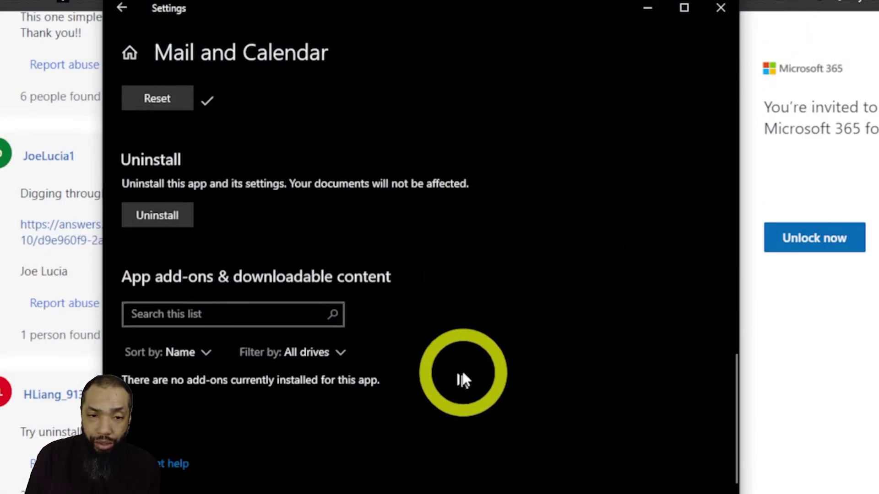
{"action": "left_click", "coordinate": [172, 211]}
{"action": "left_click", "coordinate": [291, 178]}
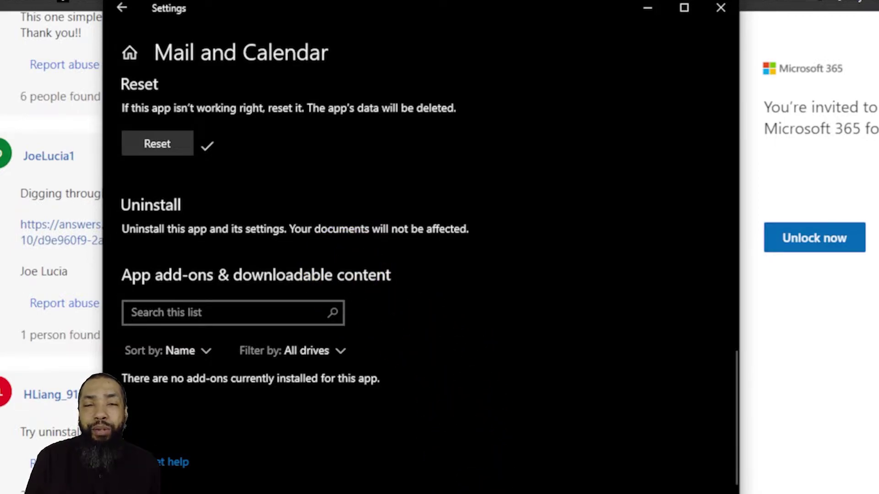
{"action": "left_click", "coordinate": [725, 8]}
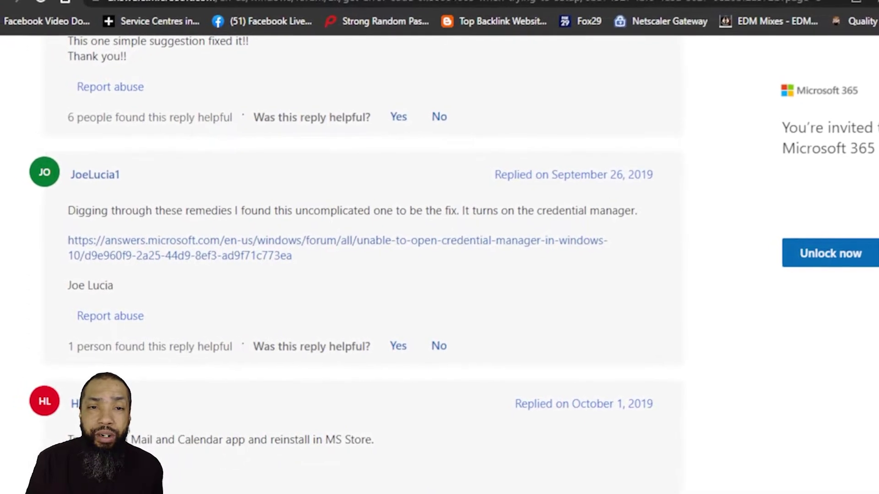
Step: Launch Microsoft Store, which fails to load with error 0x80131500
{"action": "left_click", "coordinate": [553, 458]}
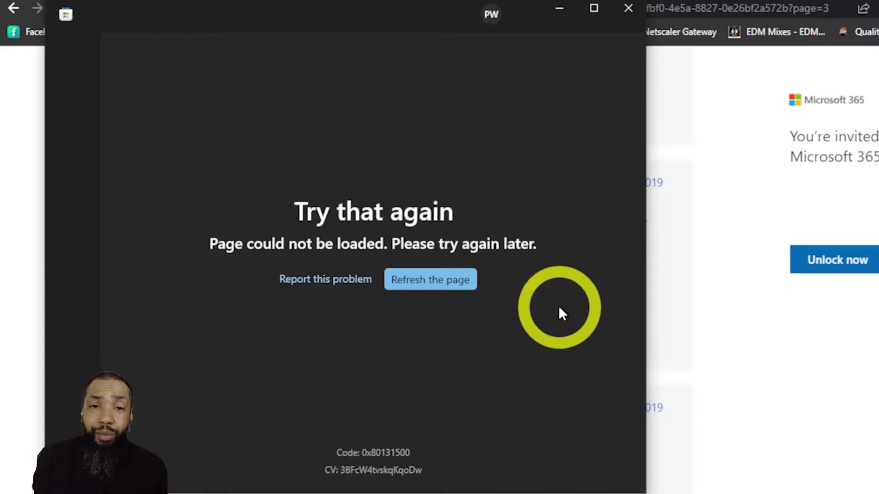
Step: Refresh the failing Store page, then run Command Prompt as administrator
{"action": "left_click", "coordinate": [450, 286]}
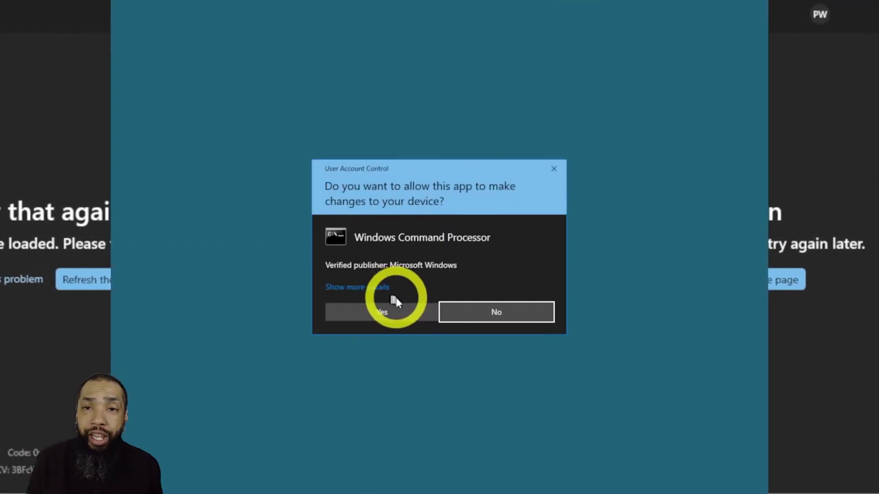
{"action": "left_click", "coordinate": [394, 307]}
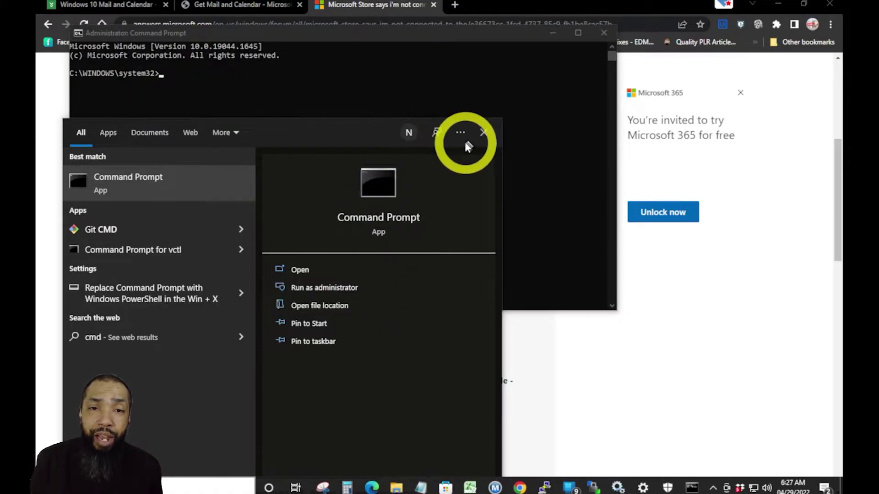
Step: Run 'netsh winhttp reset proxy' for direct access, then paste the Store re-registration command in PowerShell
{"action": "left_click", "coordinate": [470, 36]}
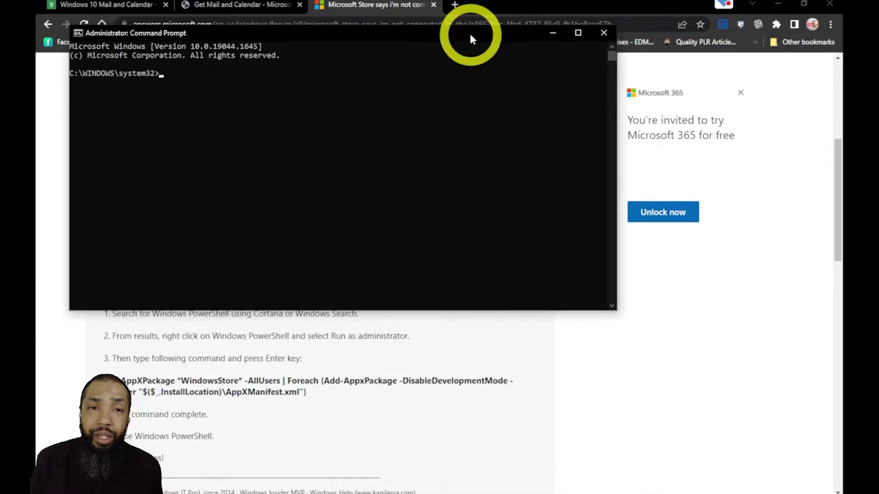
{"action": "right_click", "coordinate": [210, 97]}
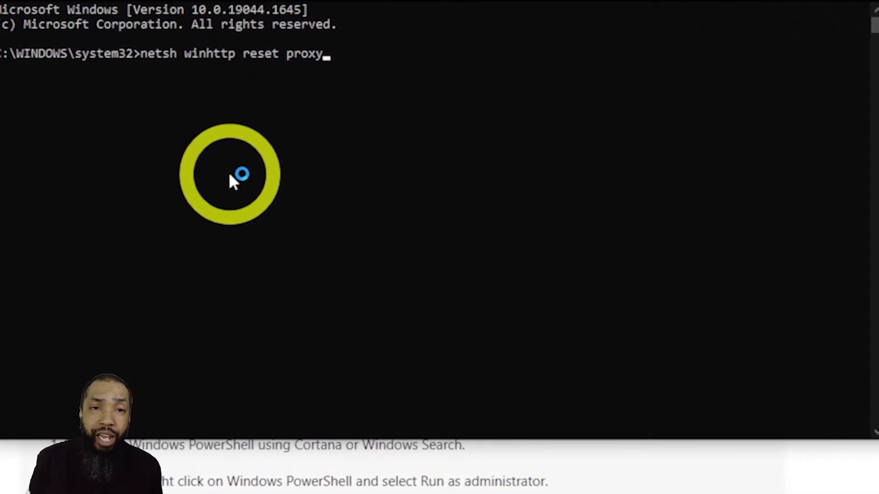
{"action": "key", "text": "Return"}
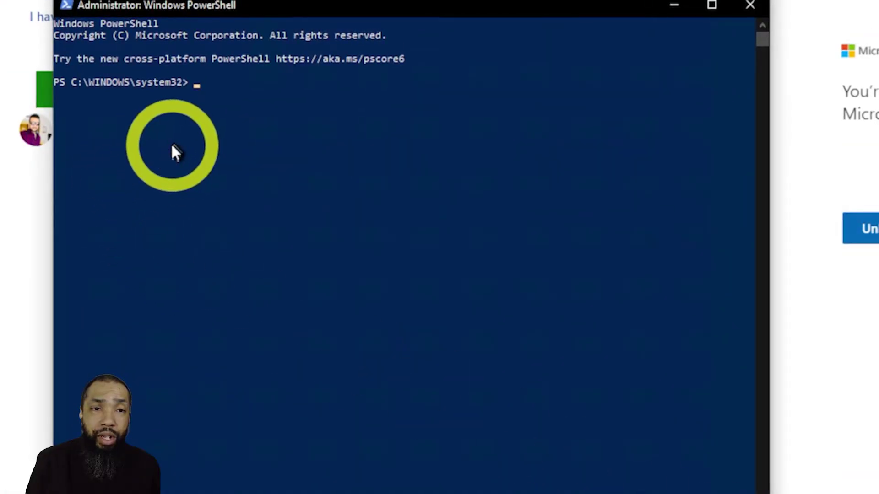
{"action": "right_click", "coordinate": [172, 147]}
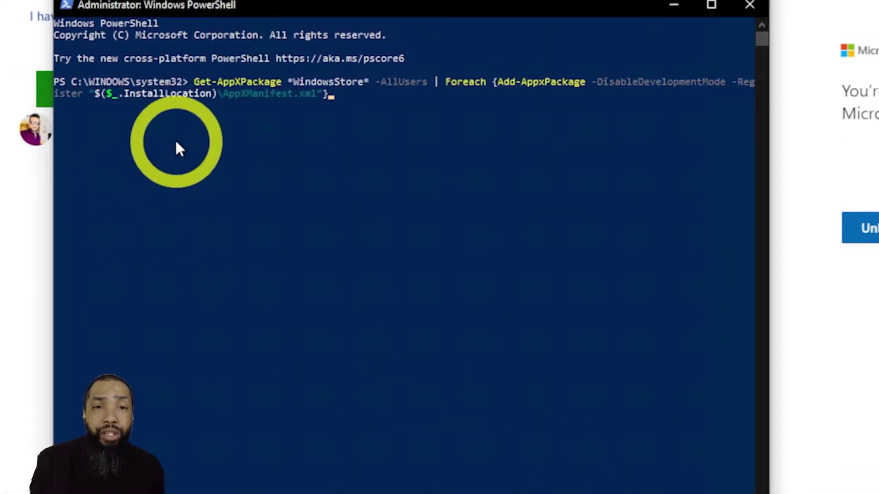
Step: Re-register the WindowsStore package for all users, closing the in-use Store and rerunning the command
{"action": "key", "text": "Return"}
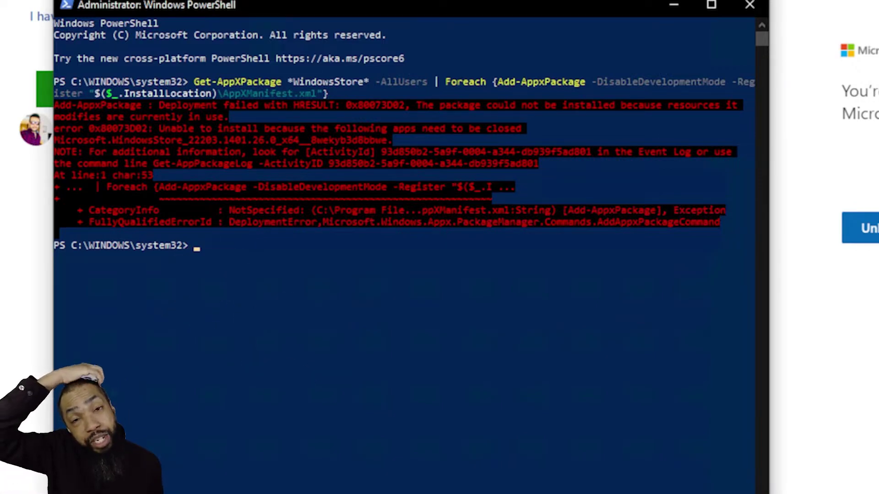
{"action": "left_click", "coordinate": [588, 476]}
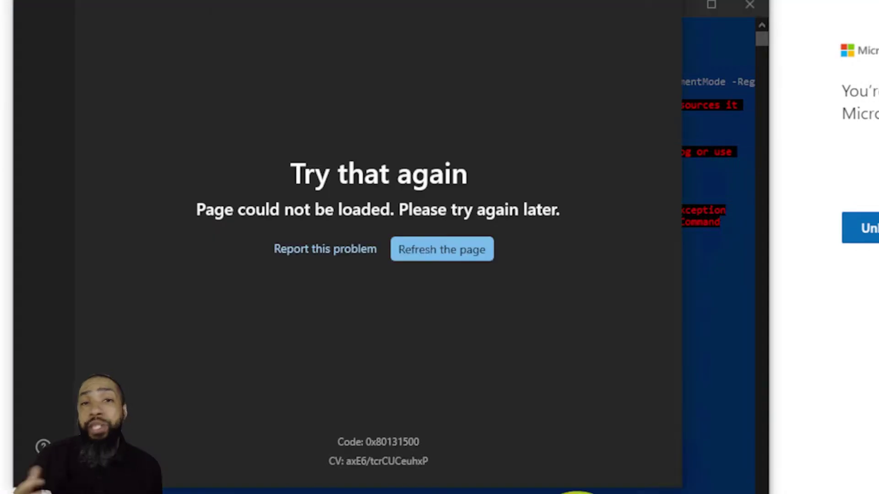
{"action": "left_click", "coordinate": [665, 4]}
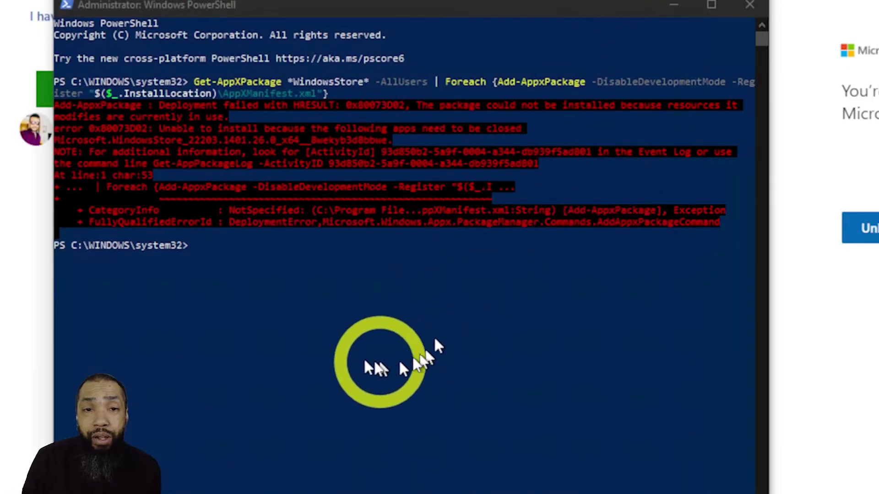
{"action": "right_click", "coordinate": [203, 258]}
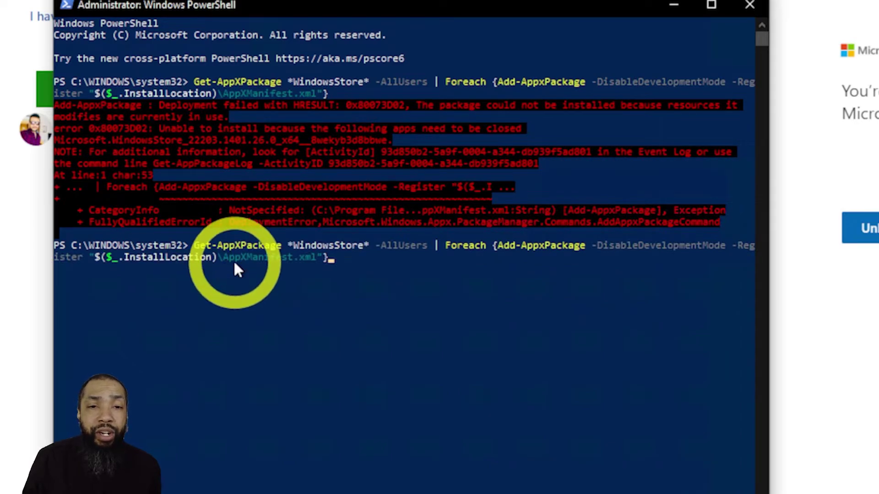
{"action": "key", "text": "Return"}
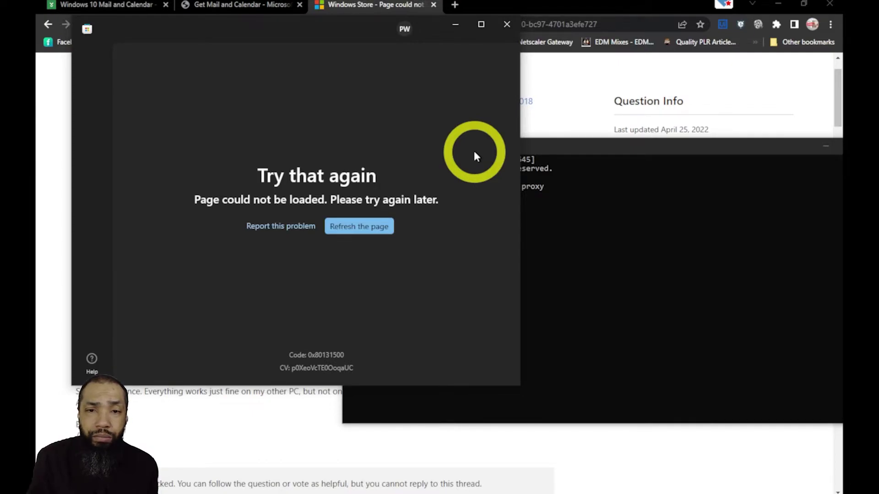
Step: Bring the administrator Command Prompt with the finished wsreset.exe run to the front and reposition it
{"action": "left_click", "coordinate": [549, 139]}
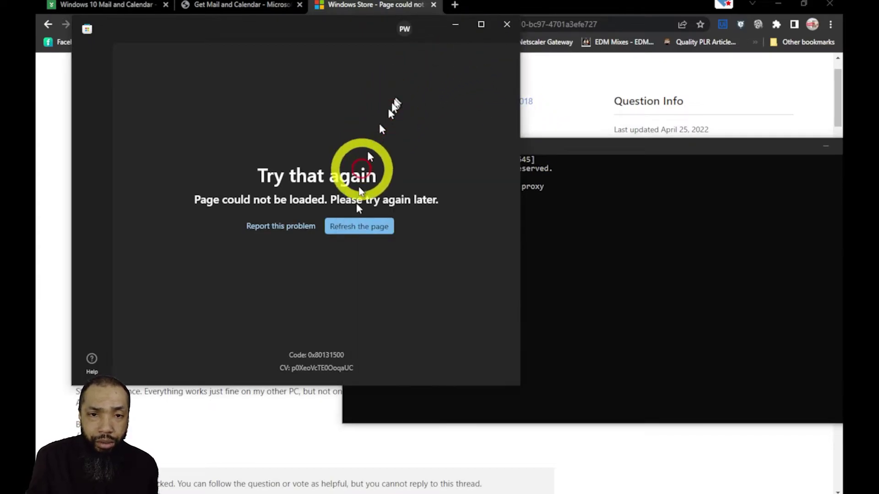
{"action": "left_click", "coordinate": [569, 167]}
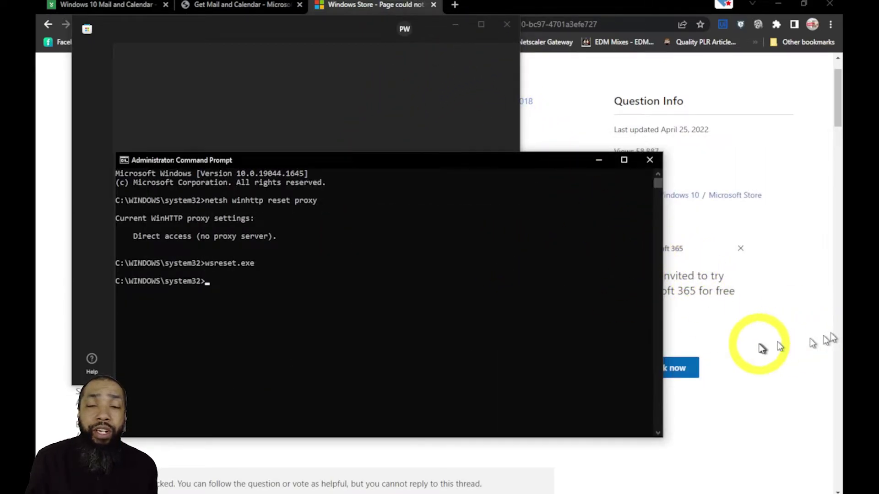
Step: Bring the Command Prompt with the finished scan over the forum article and move it aside
{"action": "left_click", "coordinate": [758, 343]}
{"action": "mouse_move", "coordinate": [402, 486]}
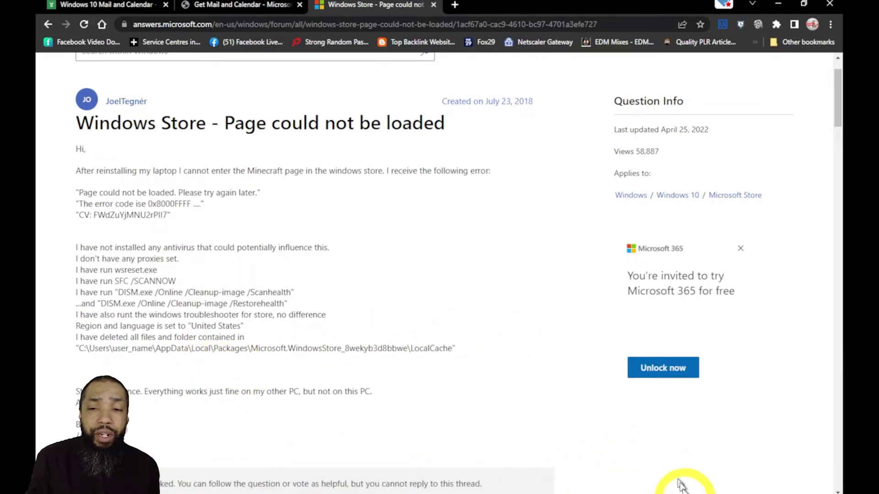
{"action": "left_click", "coordinate": [667, 487]}
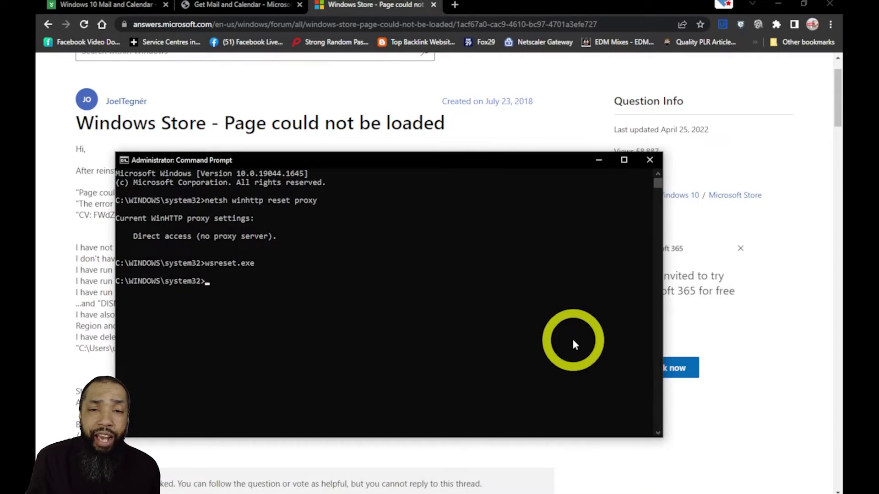
{"action": "left_click_drag", "start_coordinate": [377, 164], "coordinate": [448, 138]}
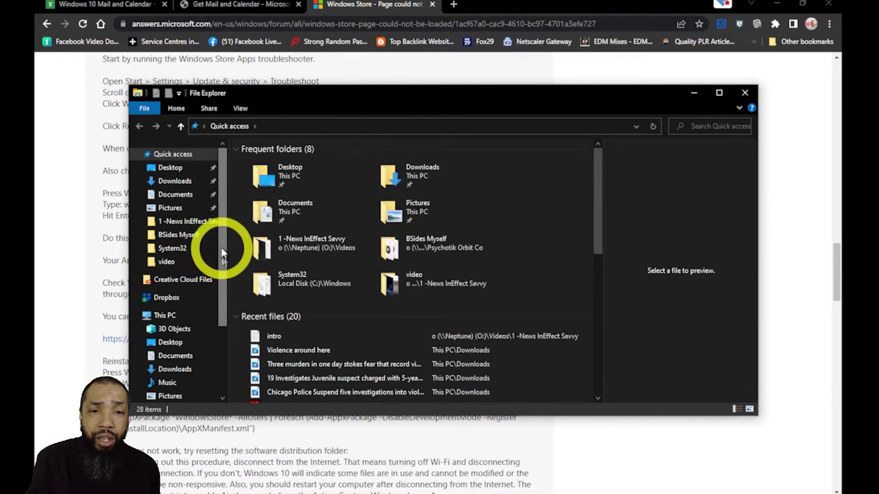
Step: Scroll through CBS.log in Notepad to review its TrustedInstaller servicing entries
{"action": "left_click_drag", "start_coordinate": [221, 247], "coordinate": [215, 297]}
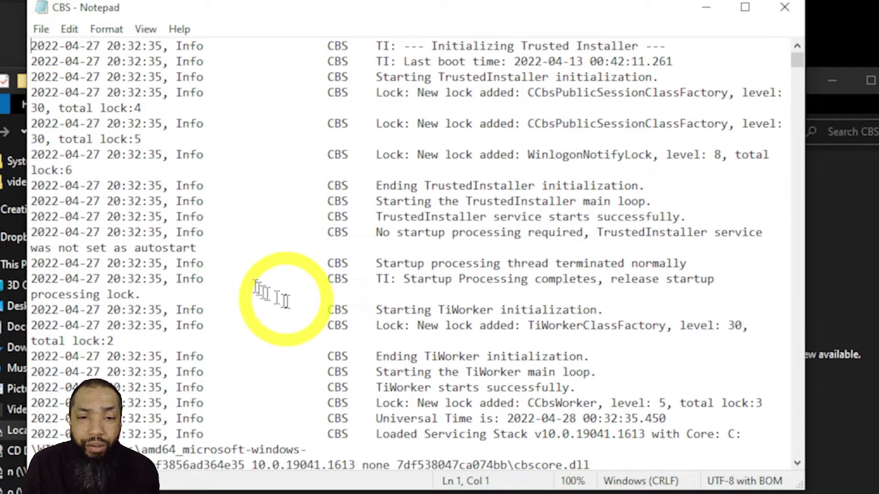
{"action": "scroll", "coordinate": [329, 316], "scroll_direction": "down", "scroll_amount": 1}
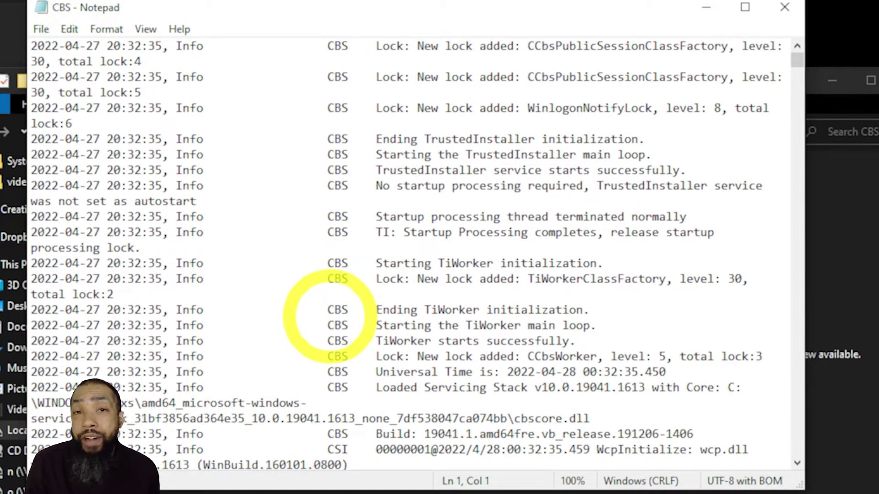
{"action": "scroll", "coordinate": [329, 315], "scroll_direction": "down", "scroll_amount": 1}
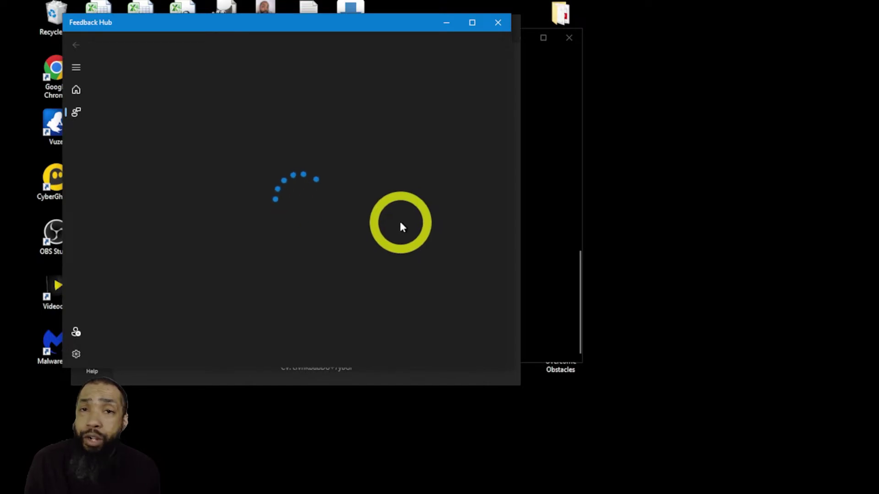
Step: Close the Feedback Hub, Windows Security and Command Prompt windows
{"action": "left_click", "coordinate": [507, 25]}
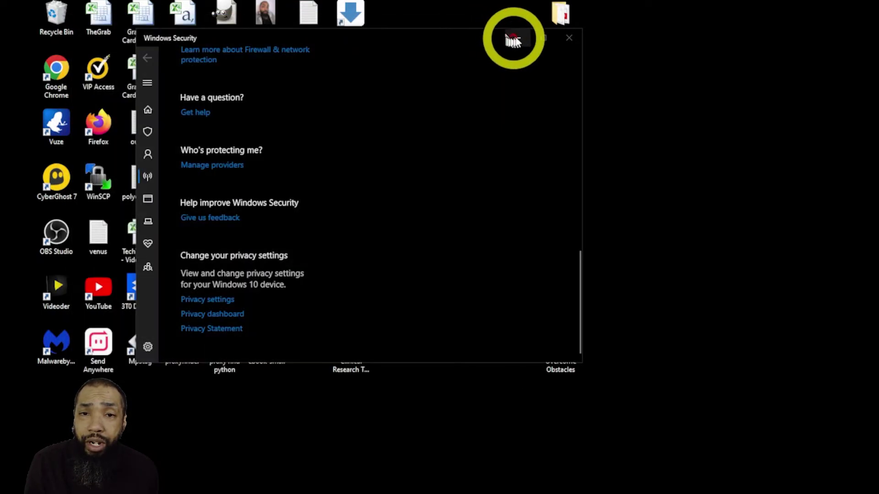
{"action": "left_click", "coordinate": [570, 39]}
{"action": "left_click", "coordinate": [680, 488]}
{"action": "left_click", "coordinate": [722, 135]}
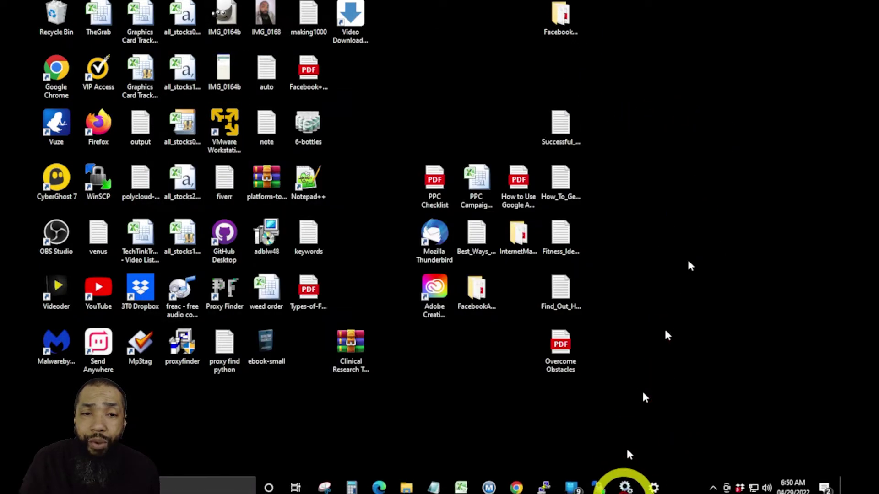
Step: Close the Windows Update Settings and Services windows, then bring up the Start menu
{"action": "left_click", "coordinate": [653, 487]}
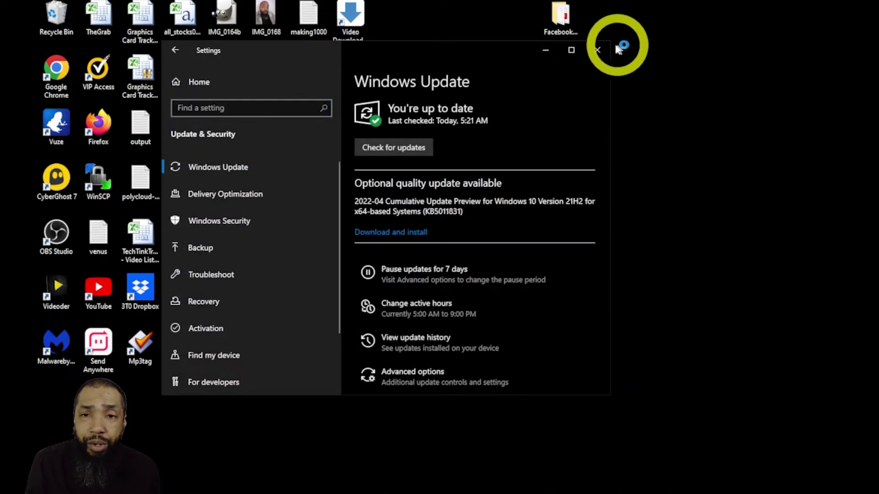
{"action": "left_click", "coordinate": [596, 49]}
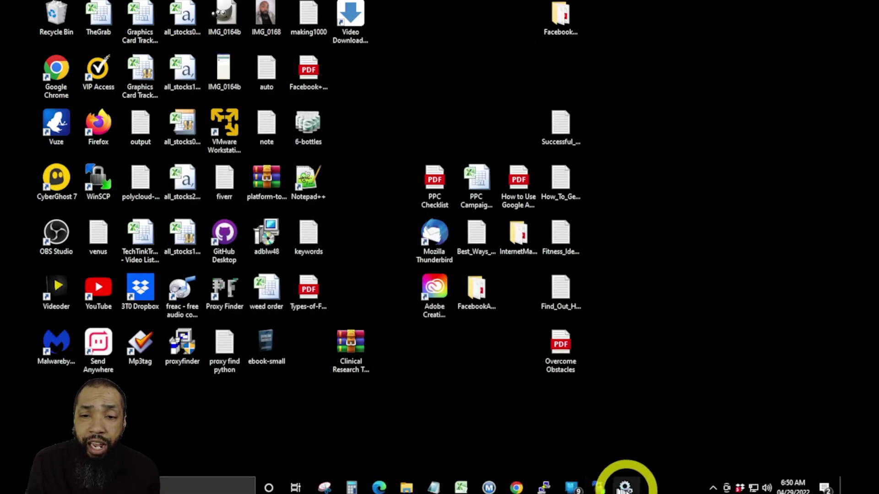
{"action": "left_click", "coordinate": [624, 488]}
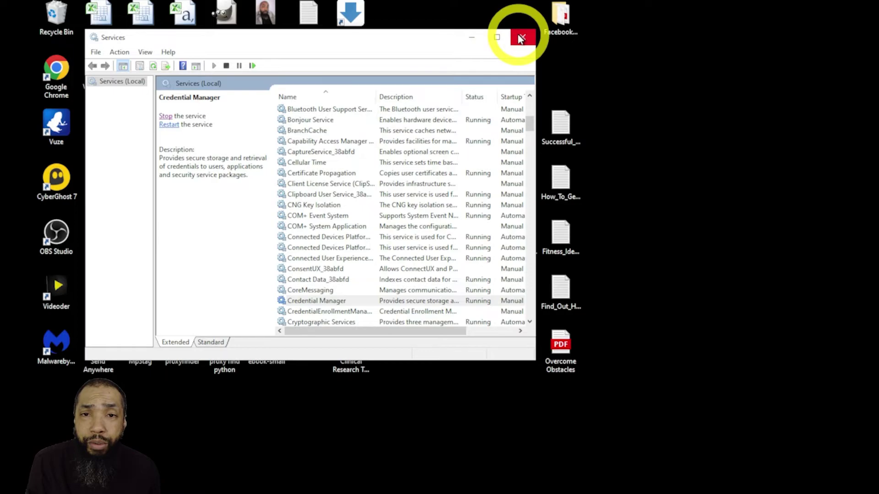
{"action": "left_click", "coordinate": [520, 39]}
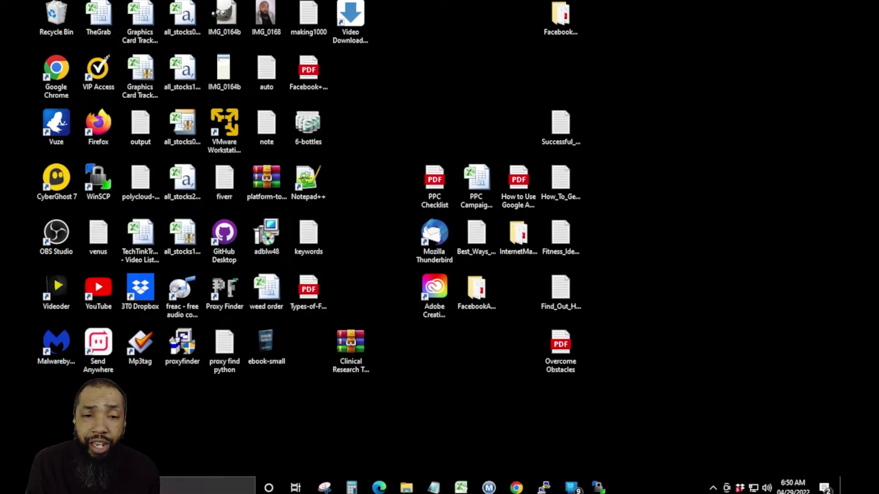
{"action": "left_click", "coordinate": [11, 486]}
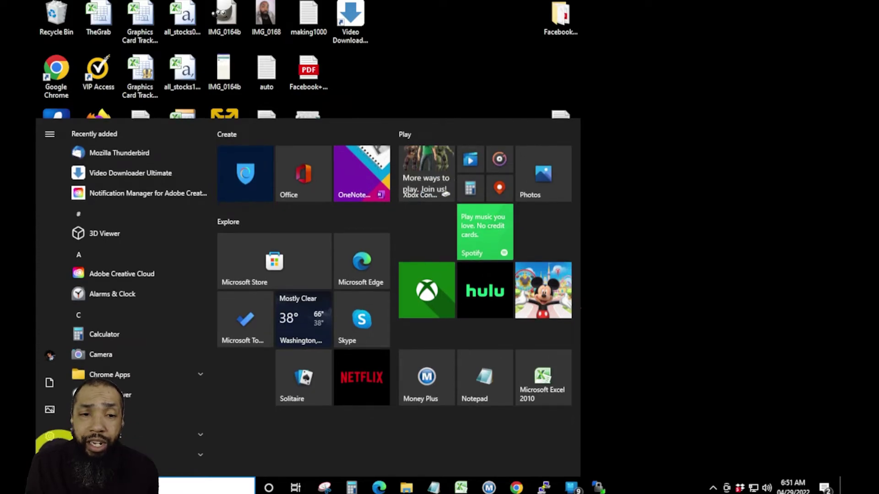
Step: Restart the computer, then find Microsoft Store in the Start menu after rebooting
{"action": "left_click", "coordinate": [50, 455]}
{"action": "left_click", "coordinate": [89, 435]}
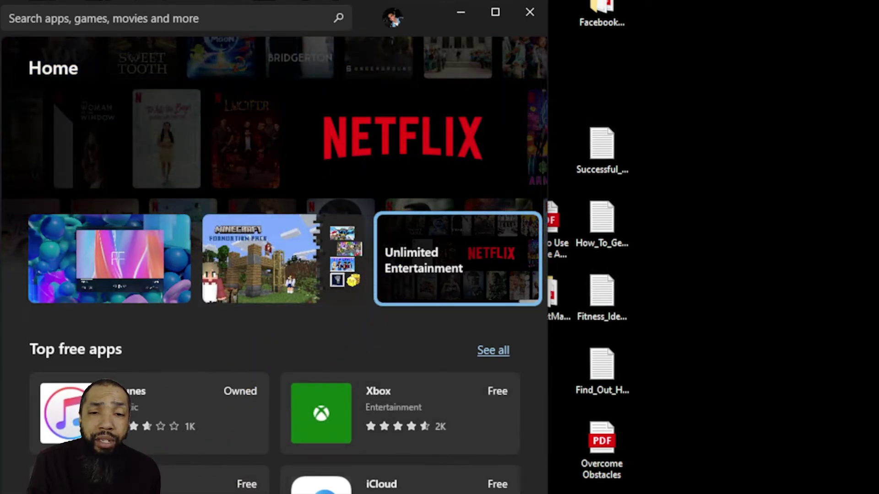
{"action": "left_click", "coordinate": [20, 489]}
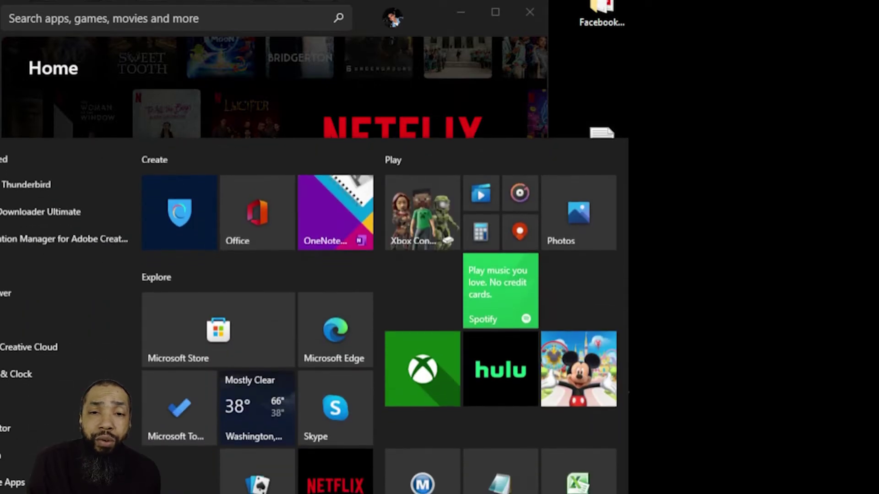
{"action": "scroll", "coordinate": [25, 478], "scroll_direction": "down", "scroll_amount": 10}
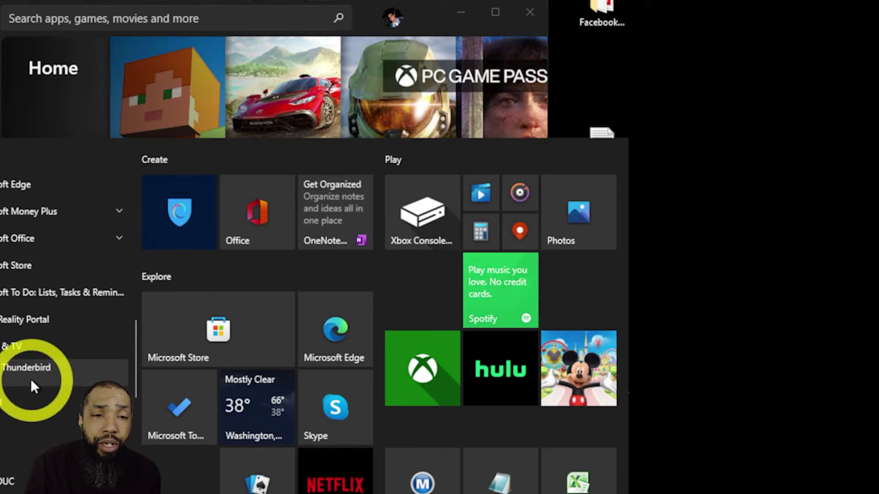
{"action": "scroll", "coordinate": [46, 268], "scroll_direction": "up", "scroll_amount": 2}
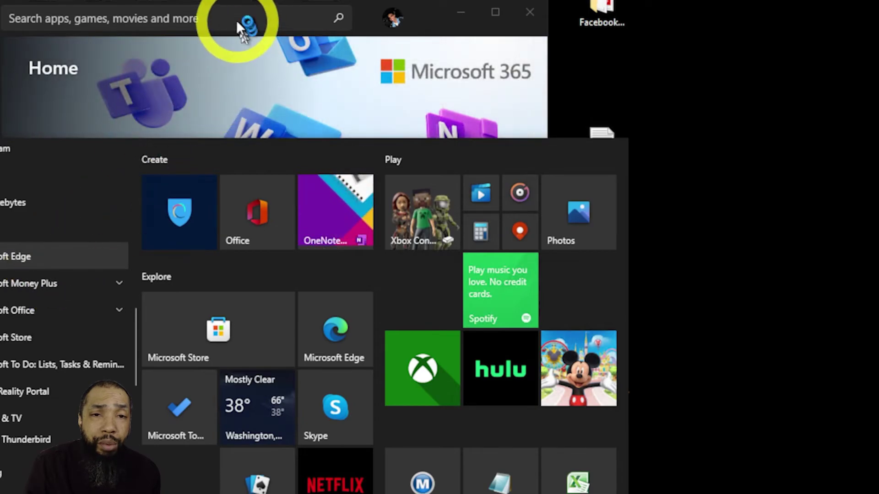
Step: Search the Store for 'mail' and dismiss the Citrix add-account prompt
{"action": "left_click", "coordinate": [271, 19]}
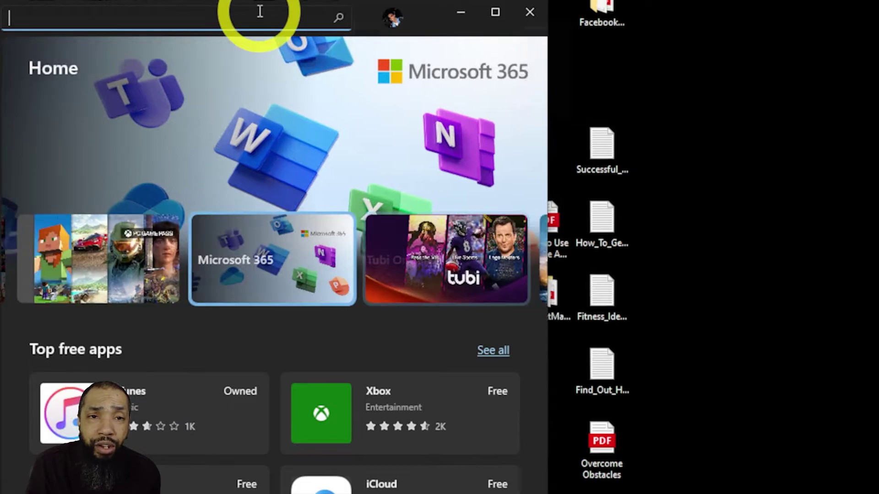
{"action": "type", "text": "mail"}
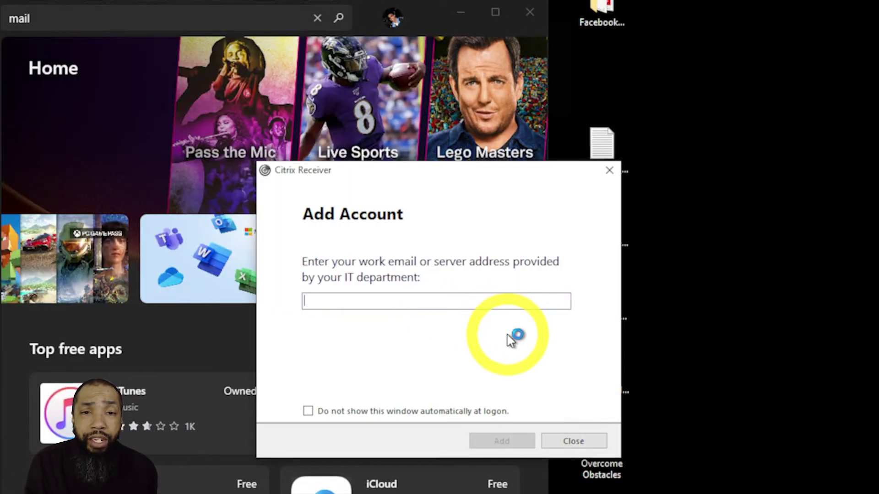
{"action": "left_click", "coordinate": [604, 173]}
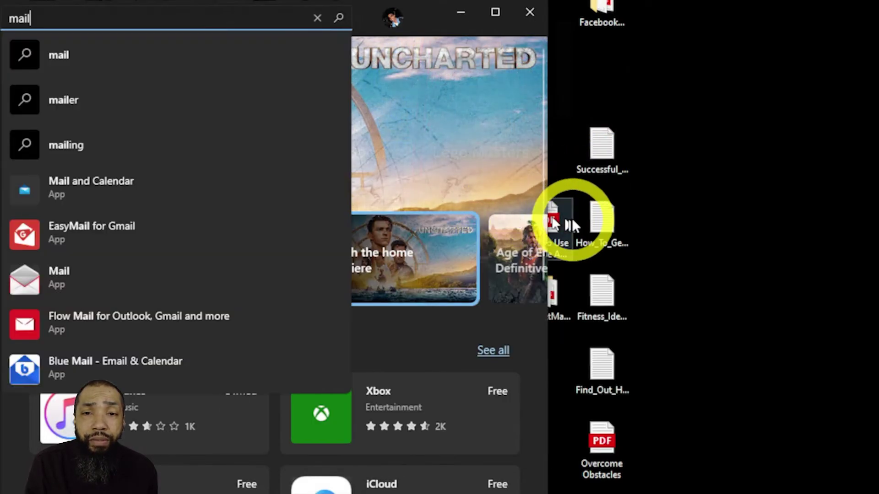
Step: Run the 'mail' search, open Mail and Calendar from the results, and install it
{"action": "left_click", "coordinate": [76, 53]}
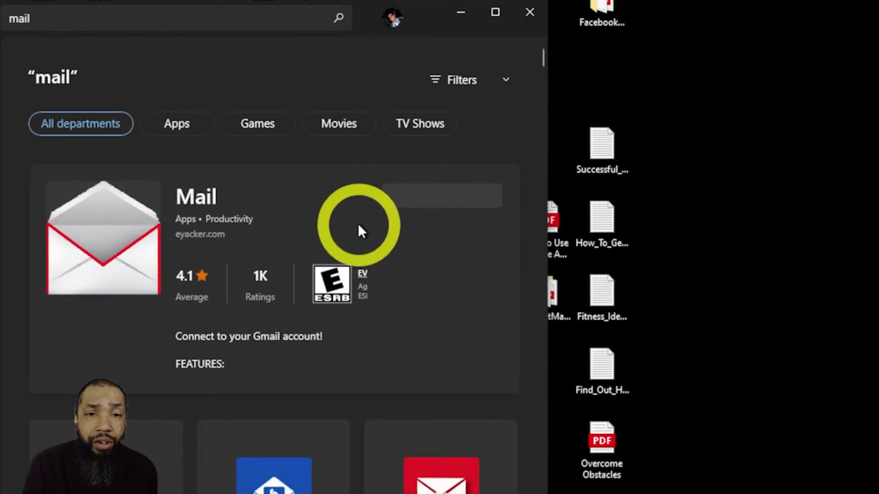
{"action": "scroll", "coordinate": [468, 323], "scroll_direction": "down", "scroll_amount": 5}
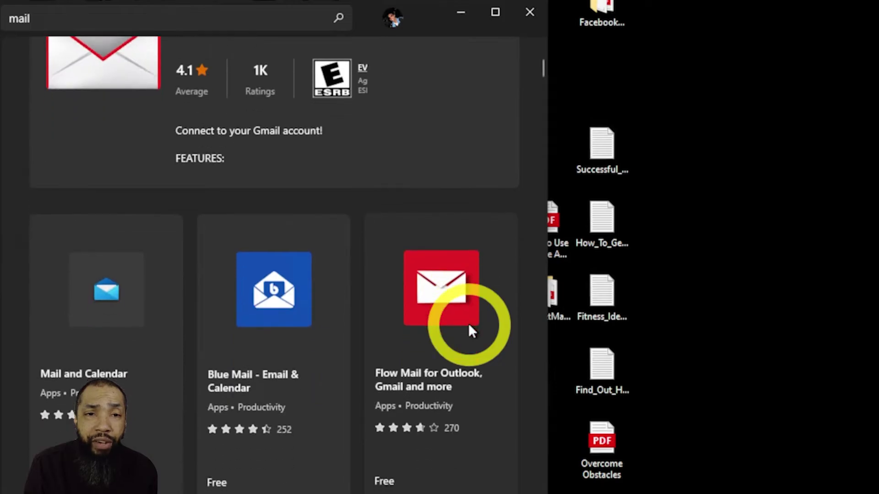
{"action": "scroll", "coordinate": [366, 333], "scroll_direction": "down", "scroll_amount": 2}
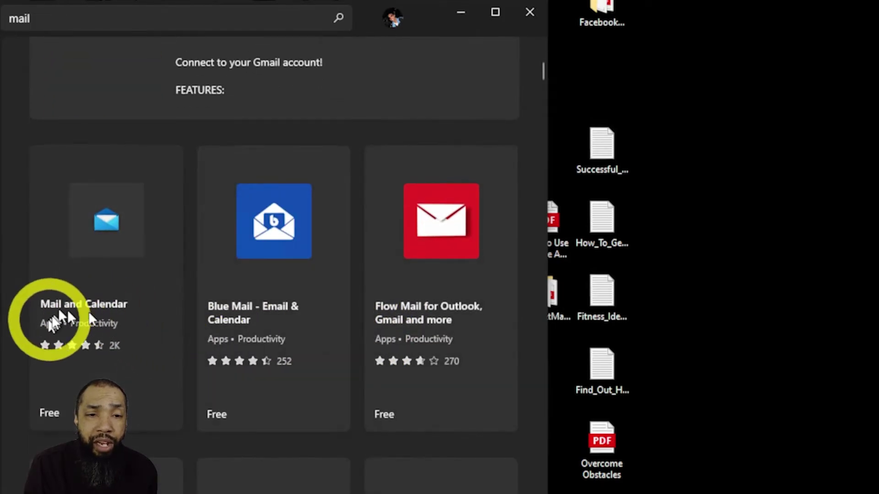
{"action": "left_click", "coordinate": [109, 229]}
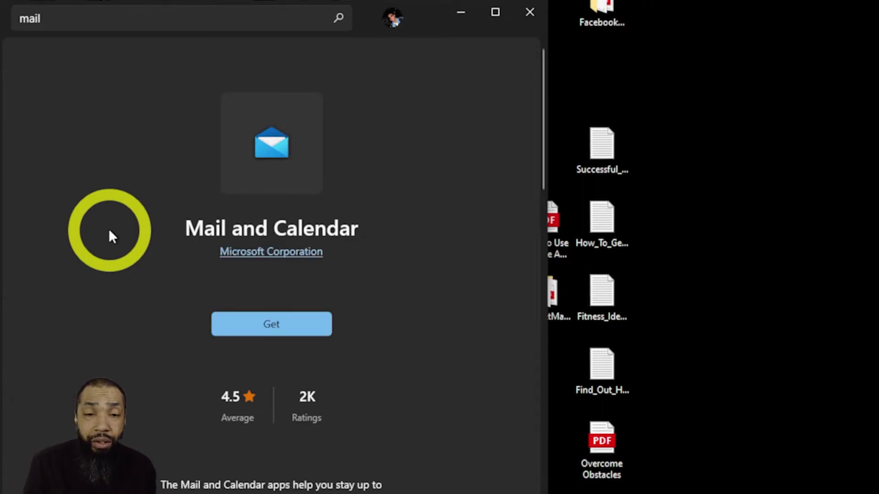
{"action": "left_click", "coordinate": [280, 332]}
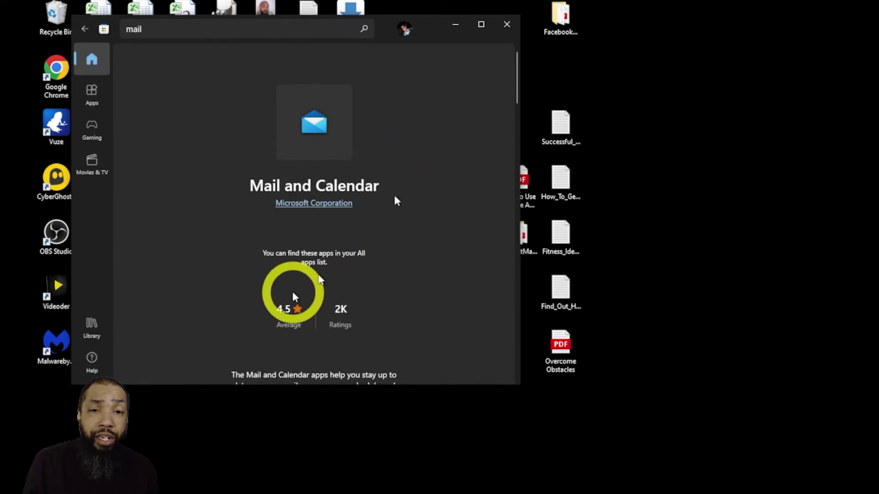
Step: Close the Store and launch Mail from the M section of the Start menu's app list
{"action": "left_click", "coordinate": [507, 24]}
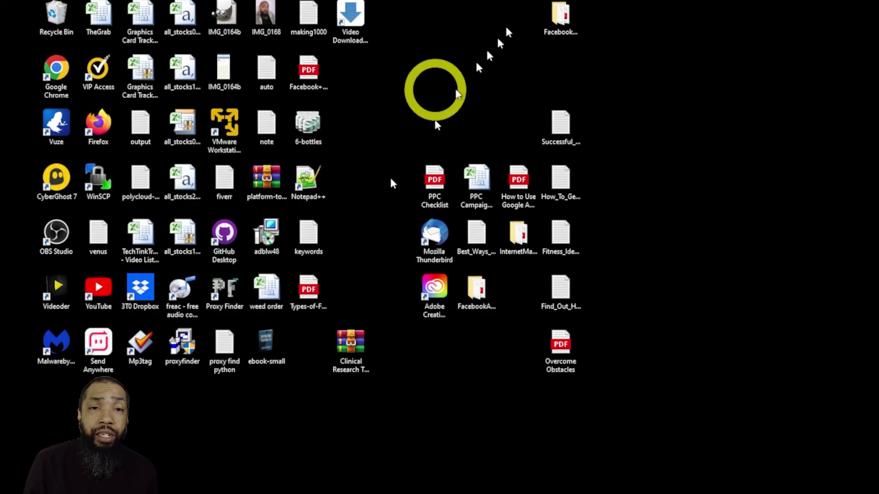
{"action": "key", "text": "super"}
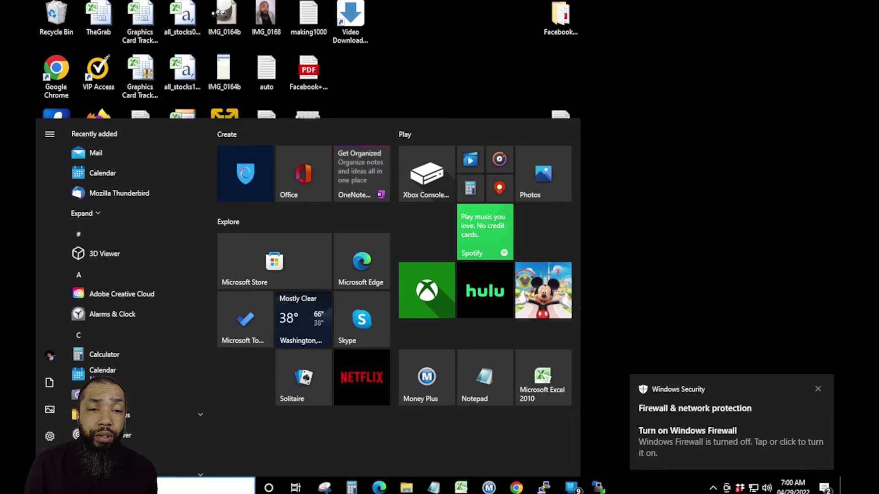
{"action": "mouse_move", "coordinate": [49, 438]}
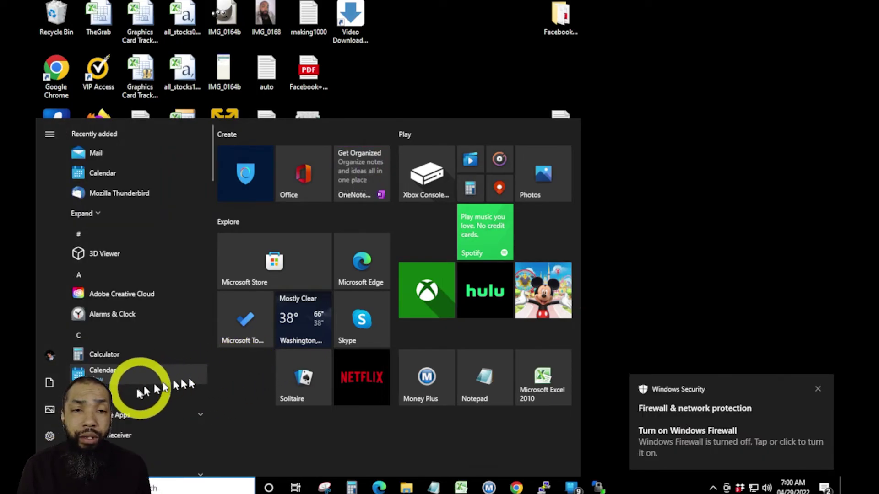
{"action": "scroll", "coordinate": [147, 387], "scroll_direction": "down", "scroll_amount": 10}
{"action": "scroll", "coordinate": [155, 382], "scroll_direction": "down", "scroll_amount": 2}
{"action": "scroll", "coordinate": [159, 380], "scroll_direction": "down", "scroll_amount": 2}
{"action": "scroll", "coordinate": [160, 382], "scroll_direction": "down", "scroll_amount": 2}
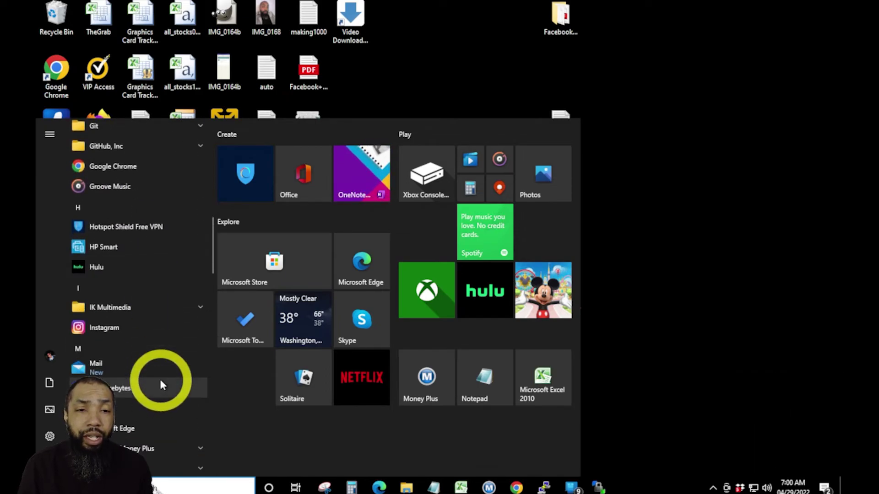
{"action": "left_click", "coordinate": [144, 365]}
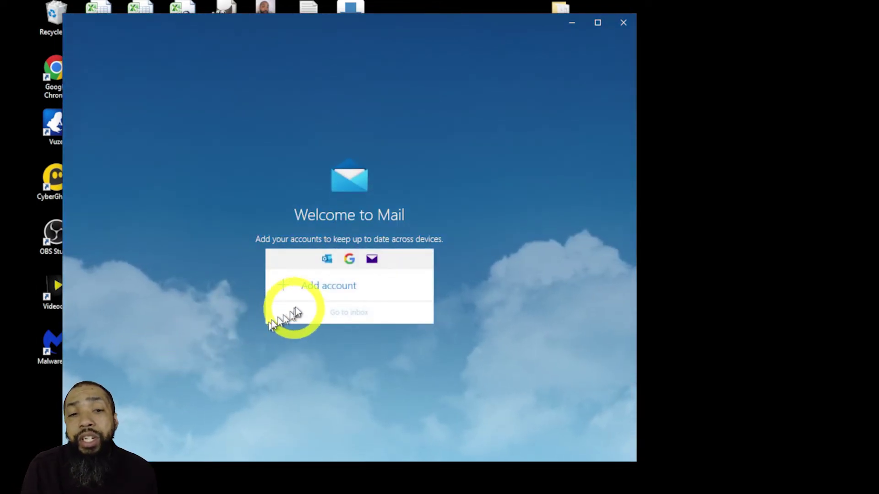
Step: Add an account in Mail, choosing the existing Outlook.com account from the list
{"action": "left_click", "coordinate": [328, 286]}
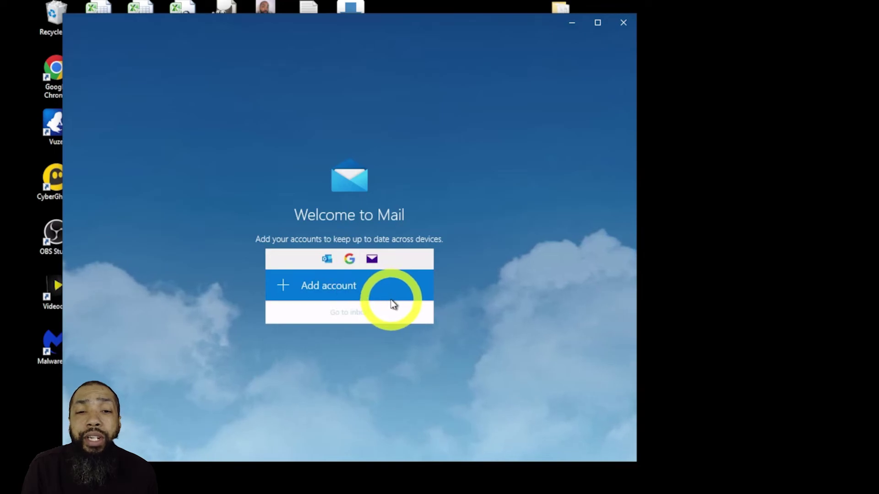
{"action": "left_click", "coordinate": [390, 299]}
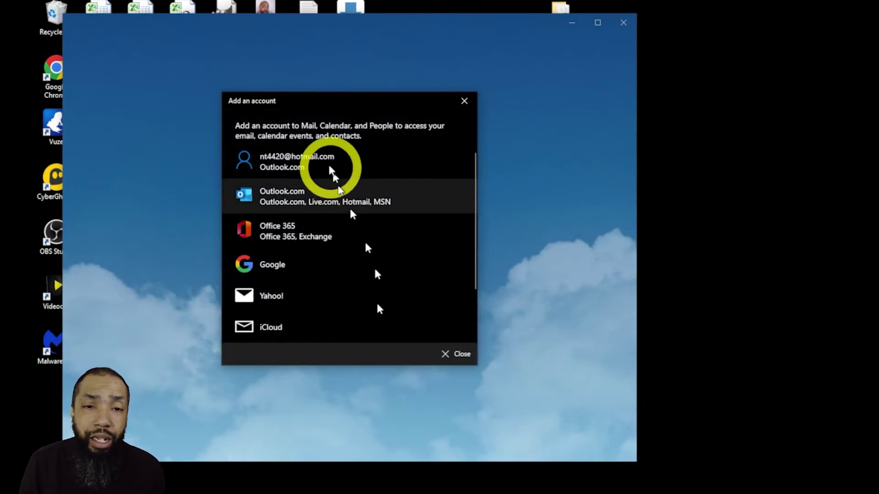
{"action": "left_click", "coordinate": [322, 156]}
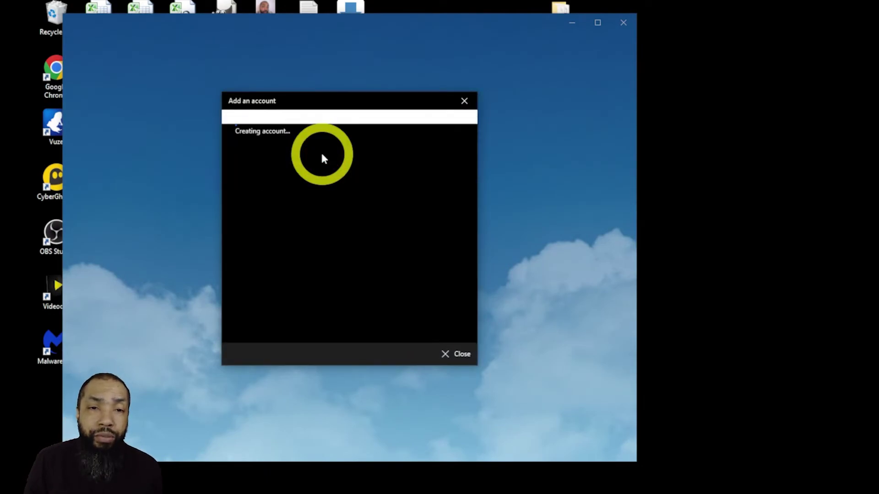